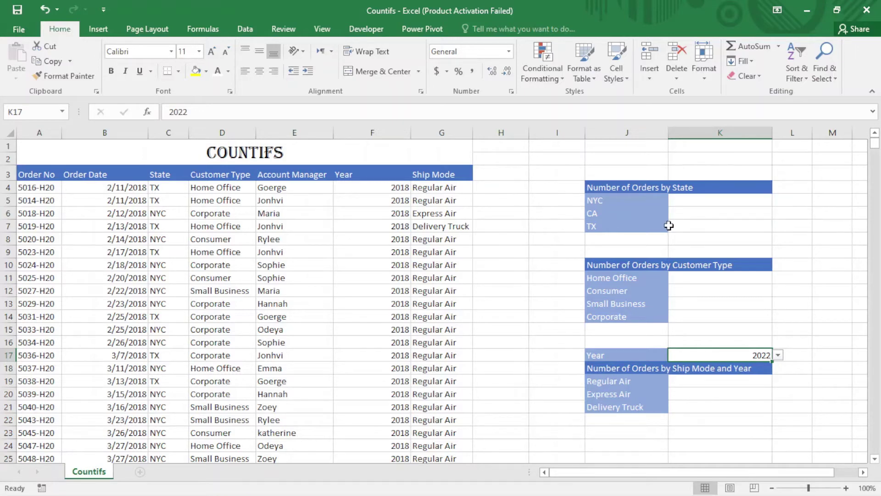
- Enter =COUNTIFS(State,J5) in K5 to count NYC orders, returning 646
click(707, 202)
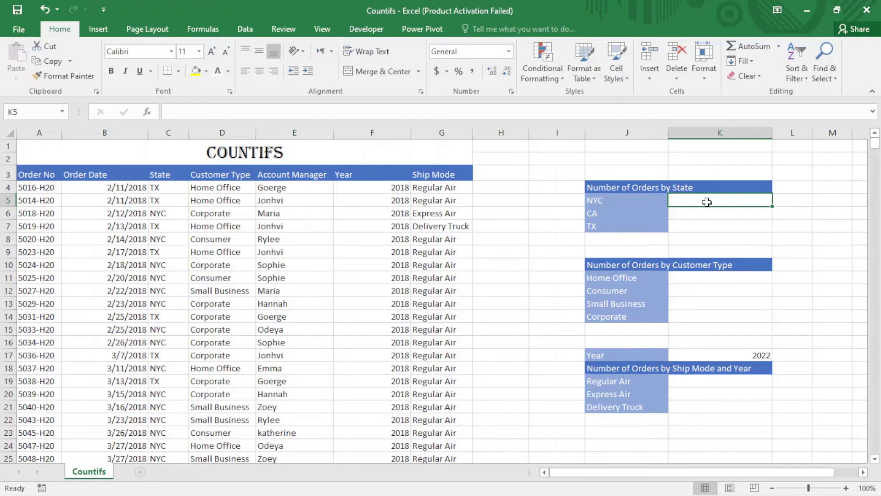
text(=)
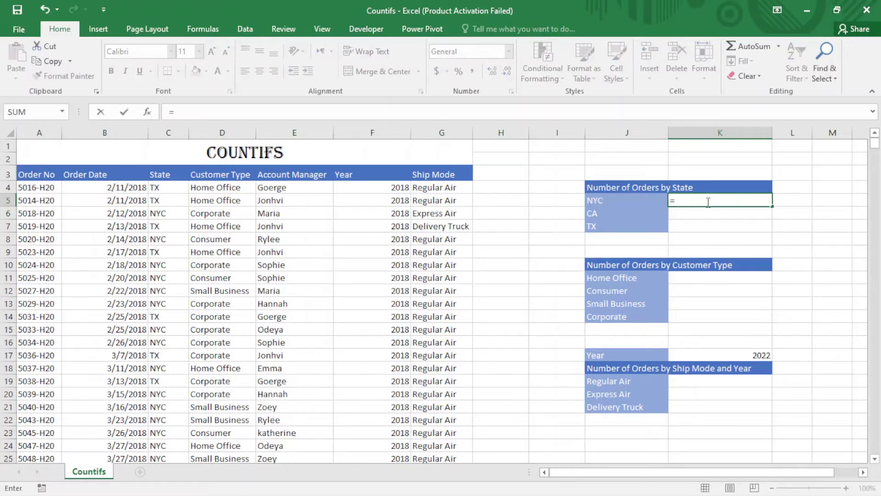
text(cou)
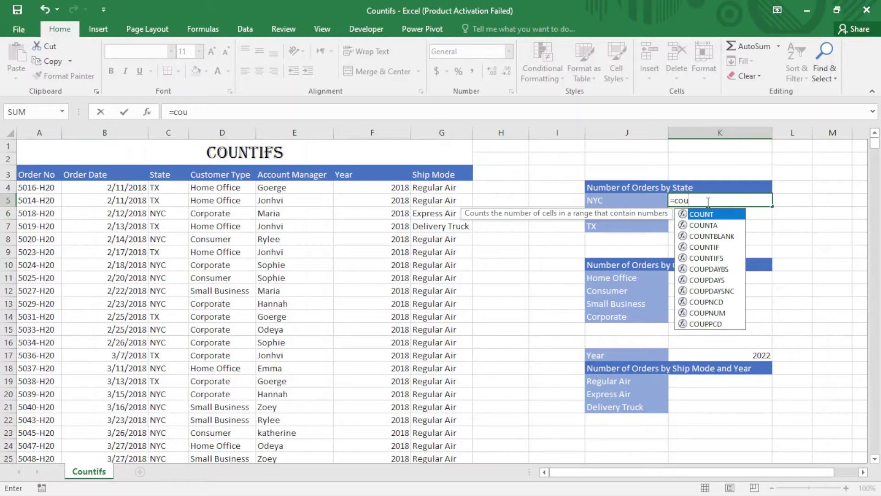
text(ntifs)
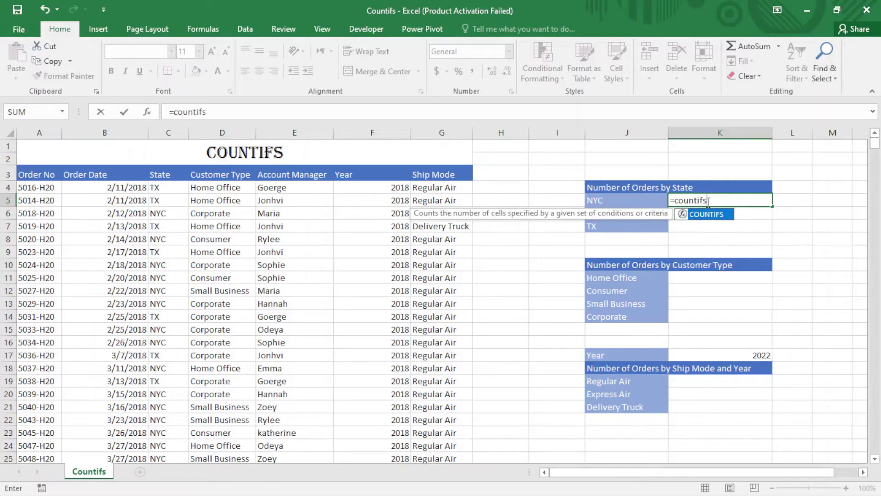
key(Tab)
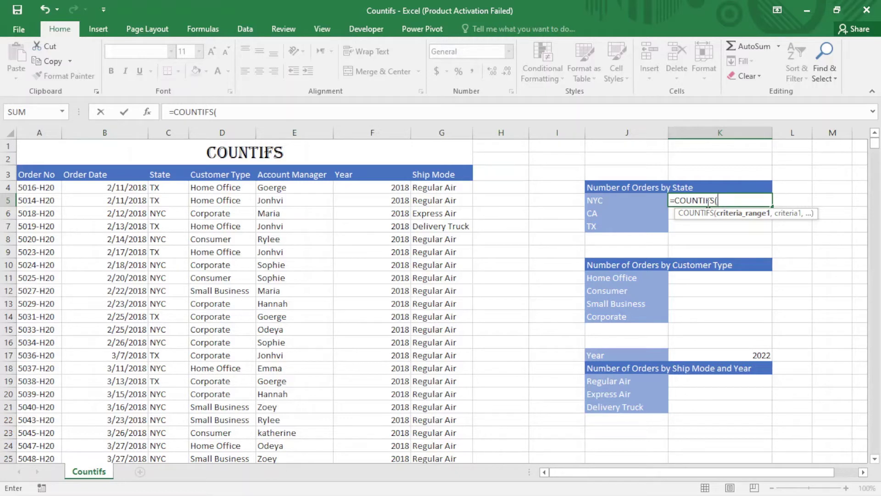
text(sta)
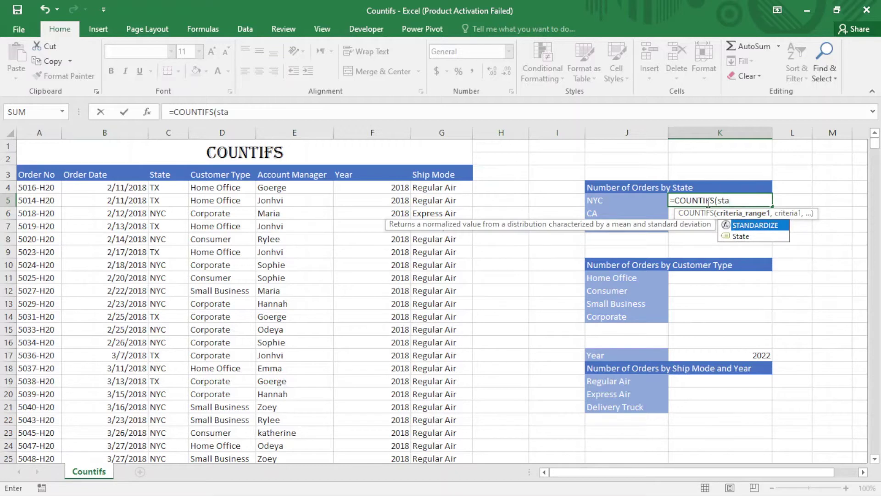
key(Down)
key(Tab)
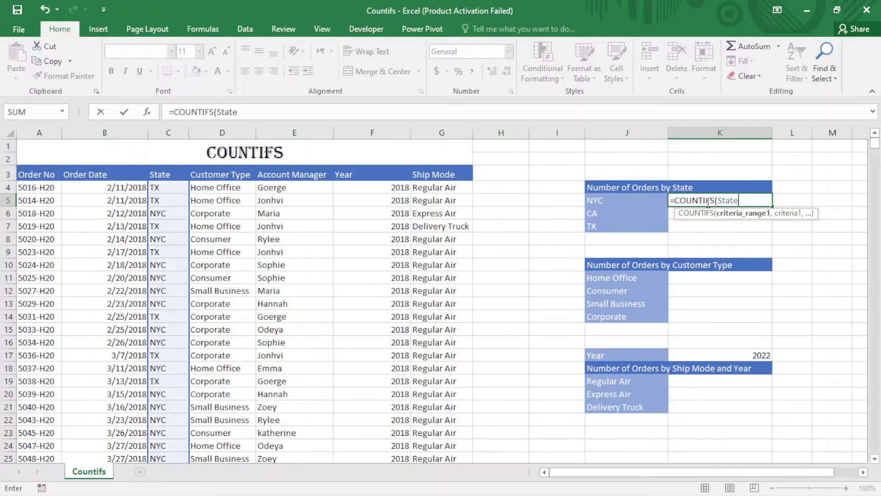
text(,)
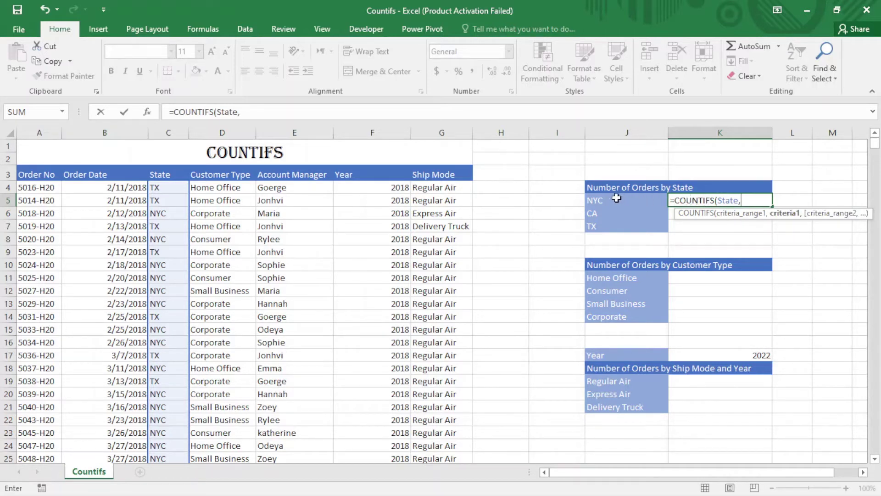
click(602, 207)
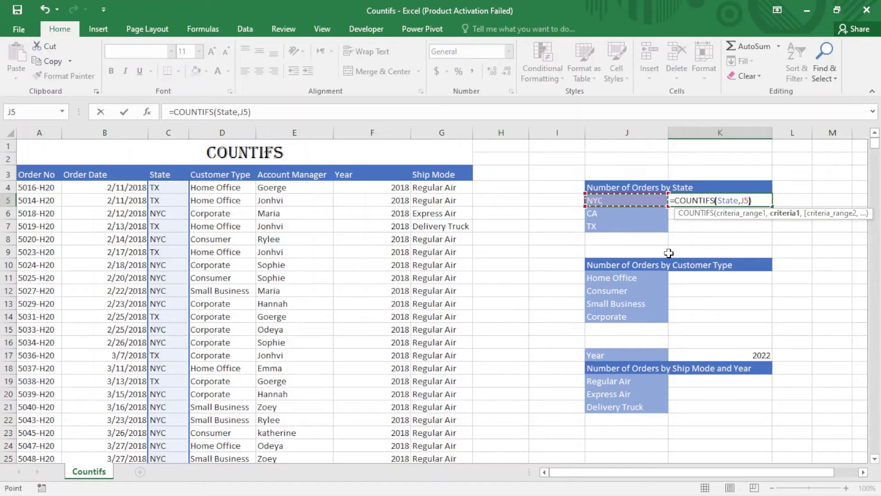
text())
key(Return)
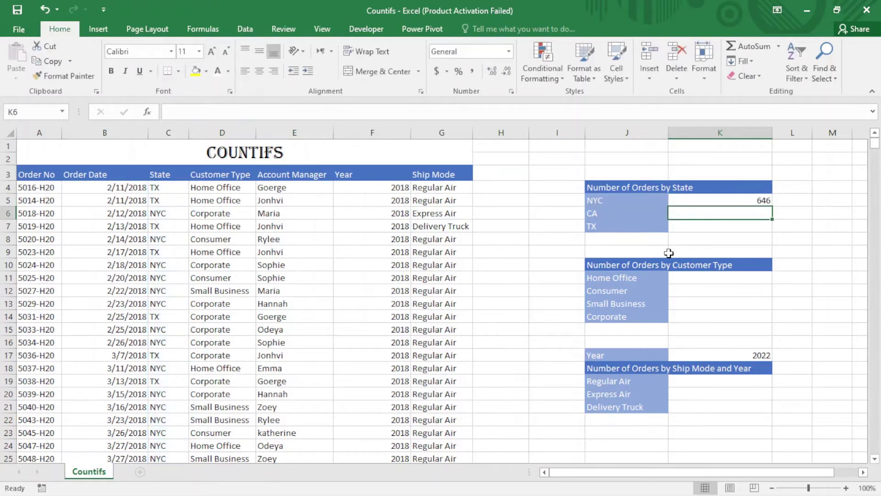
- Copy K5's count formula down to K6:K7 for CA and TX, giving 104 and 289
click(716, 201)
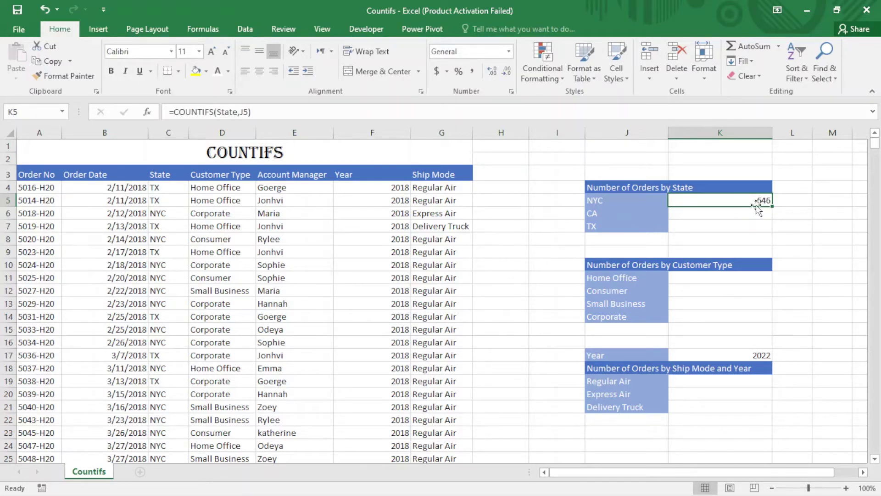
drag(773, 207, 773, 232)
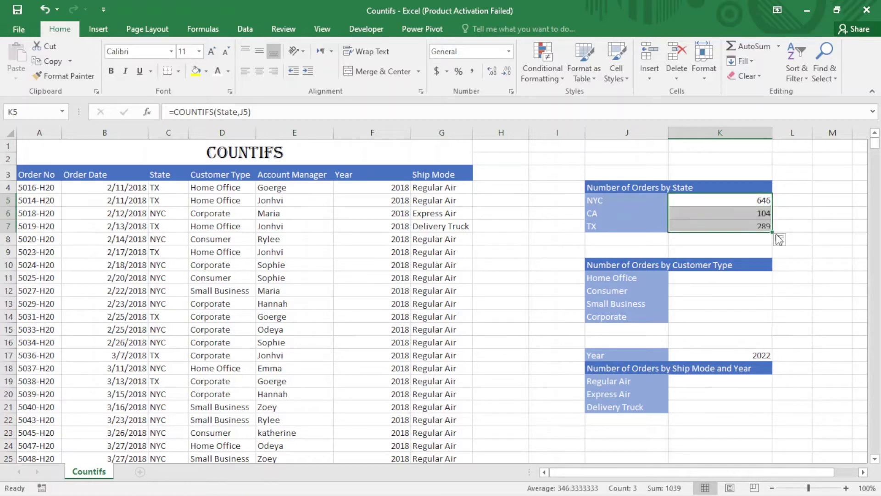
click(748, 214)
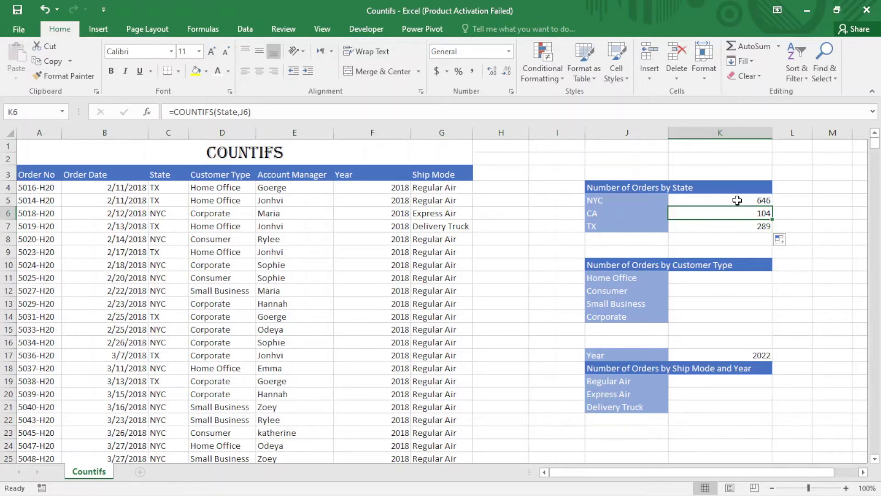
- Verify the K5 and K7 formulas reference J5 and J7 respectively
click(736, 200)
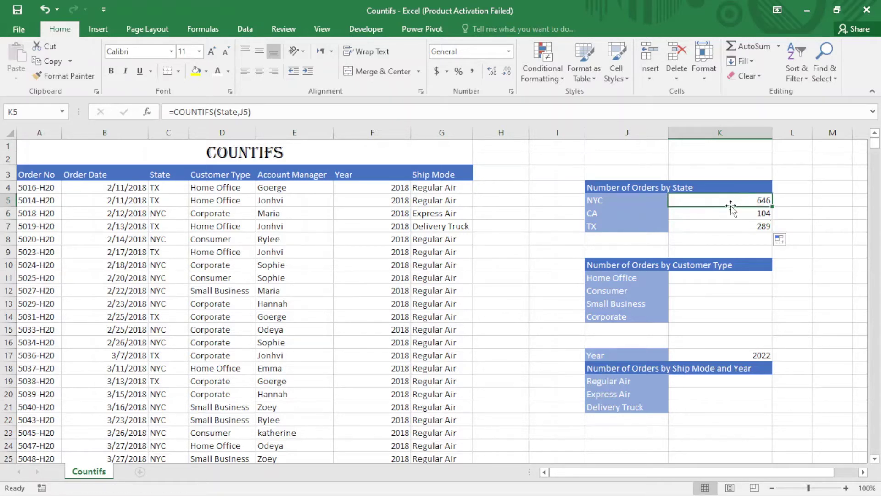
double_click(733, 200)
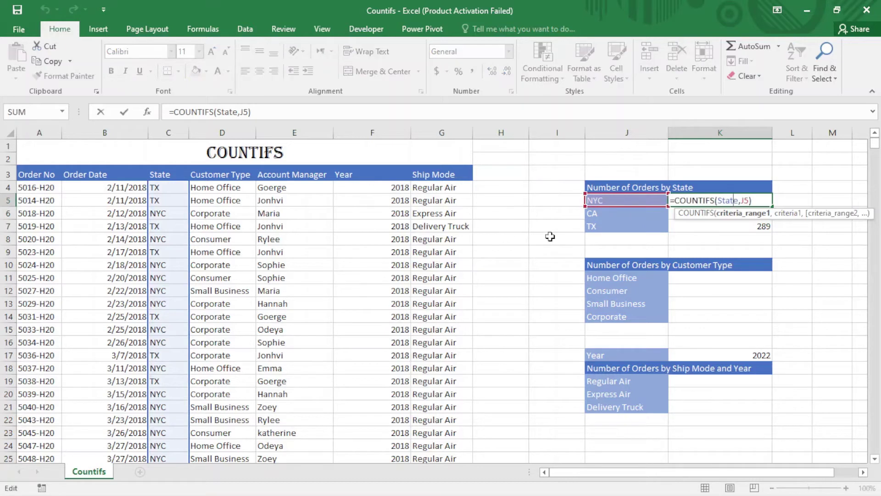
click(695, 229)
double_click(695, 229)
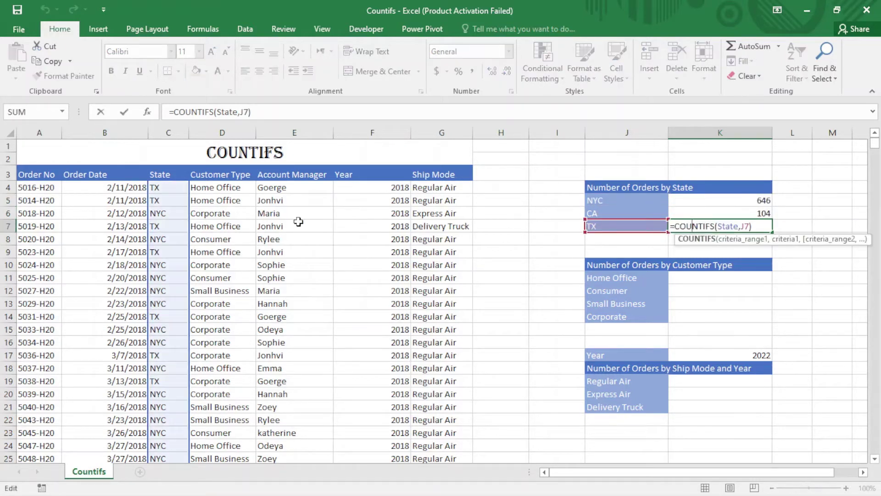
click(555, 264)
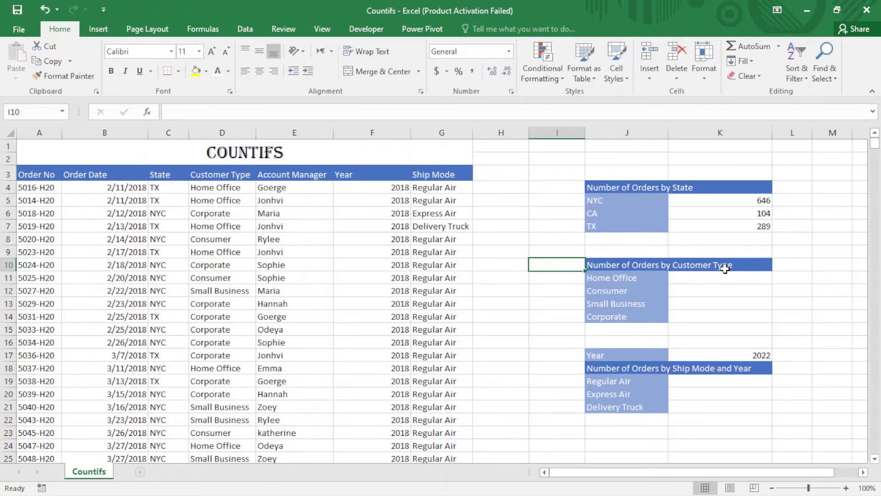
- Enter =COUNTIF(Customer_Type,J11) in K11 to count Home Office orders, giving 264
click(697, 277)
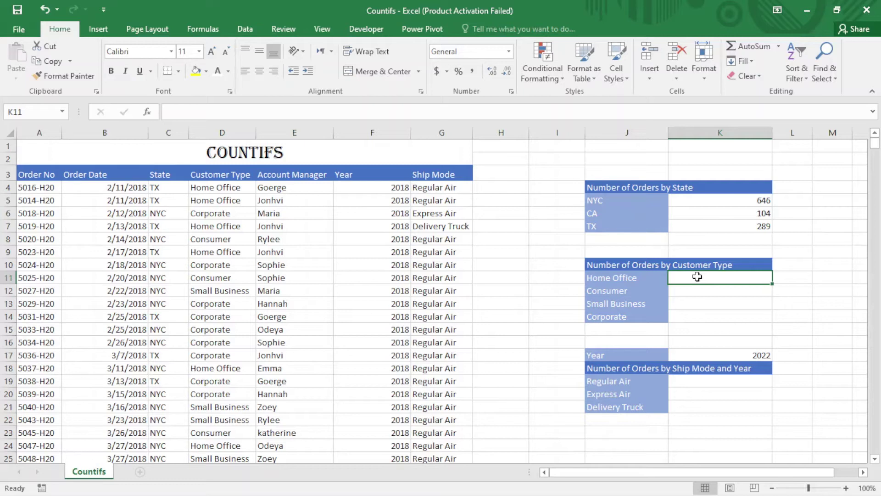
text(=)
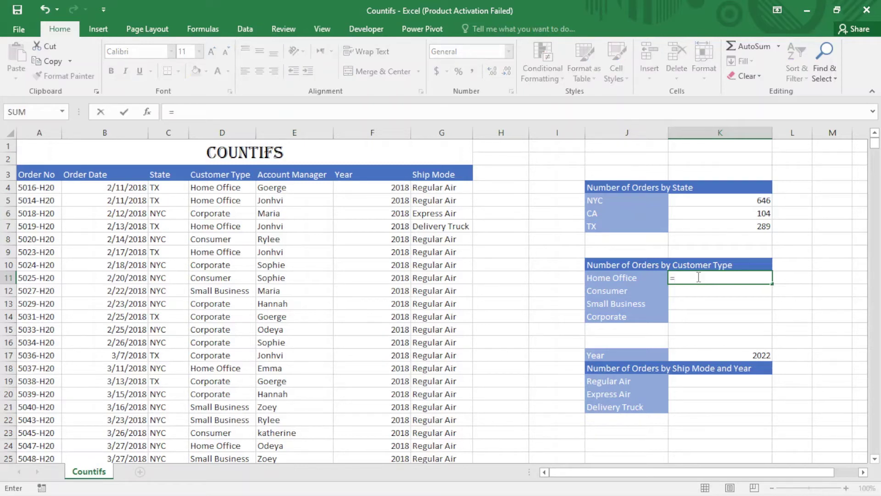
text(countif)
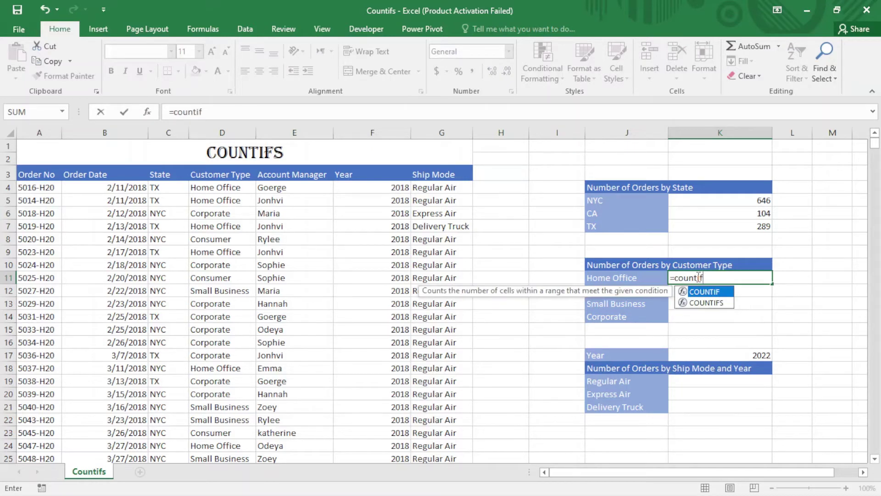
key(Tab)
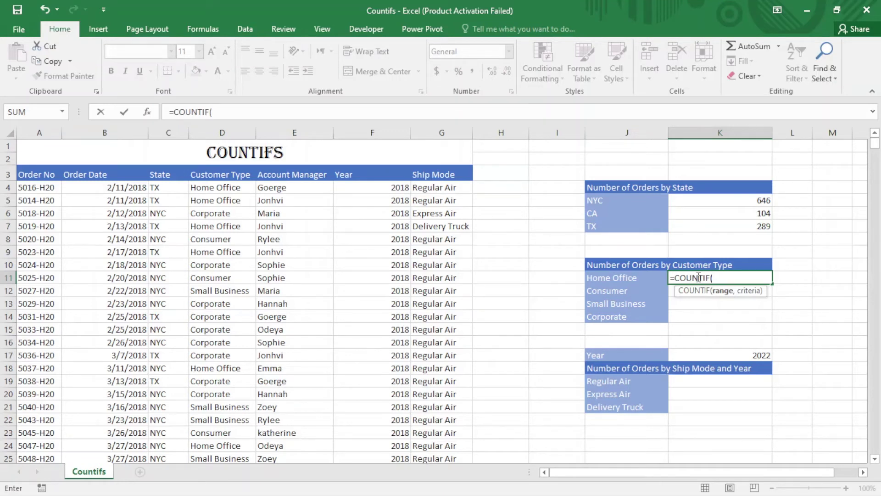
text(co)
key(BackSpace)
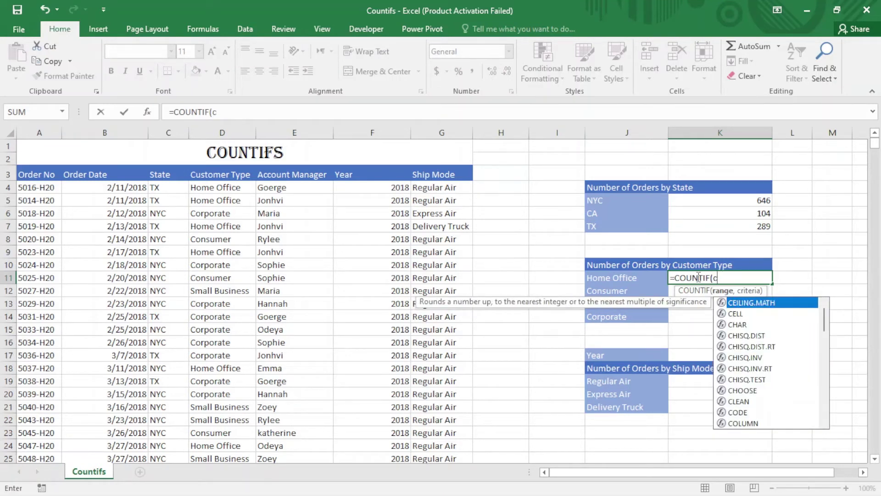
text(us)
key(Tab)
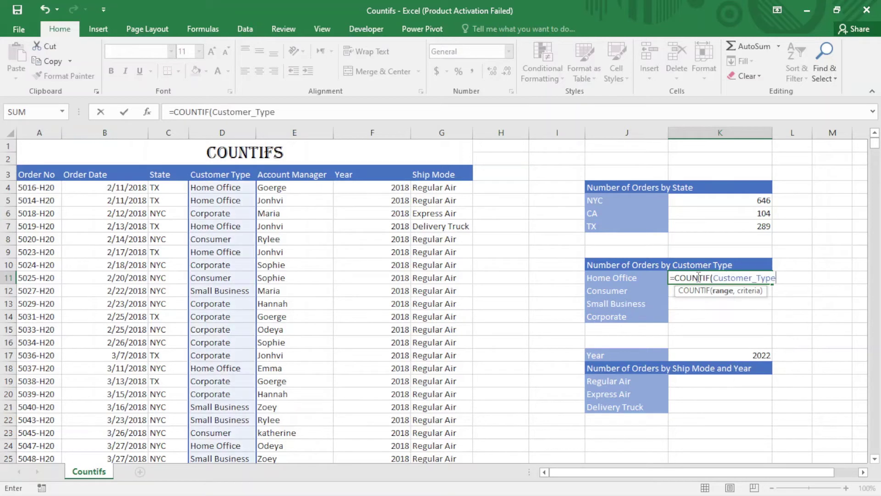
text(,)
click(609, 278)
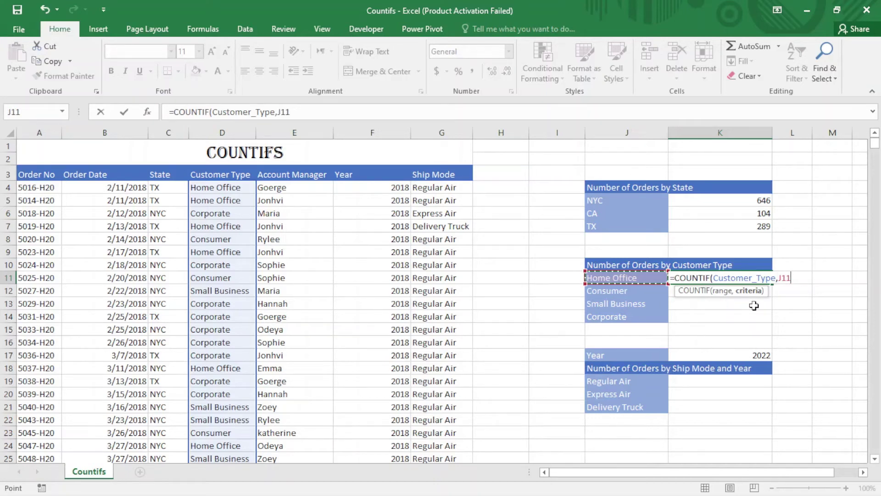
key(Return)
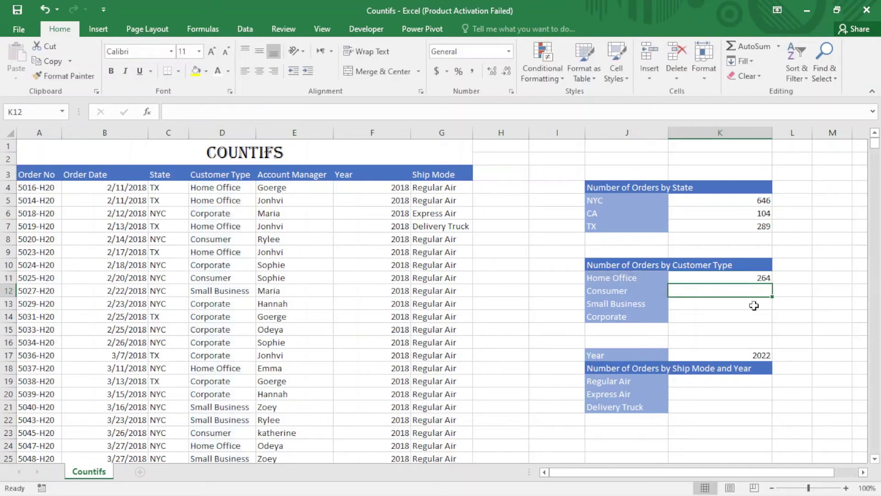
- Copy the formula down to K14, giving Consumer 177, Small Business 221, Corporate 377
click(729, 279)
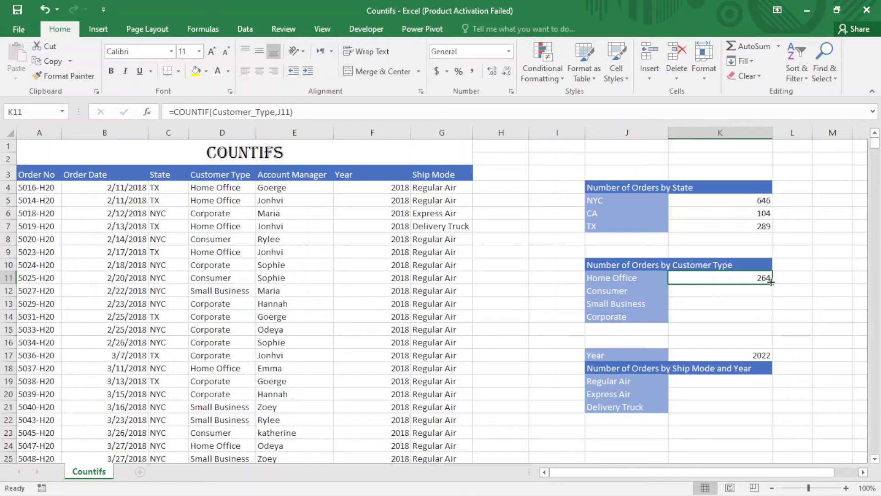
drag(771, 282, 771, 321)
click(746, 314)
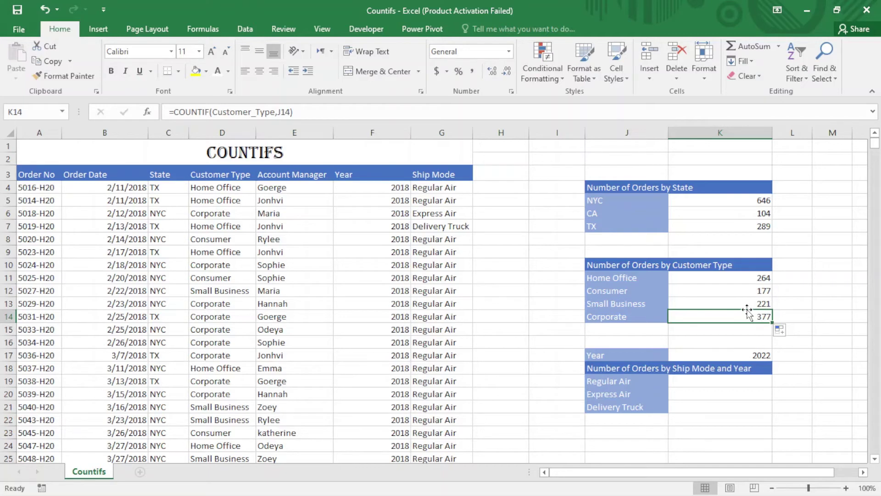
- Start K19's Regular Air formula as =COUNTIF(Ship_Mode,J19
click(713, 382)
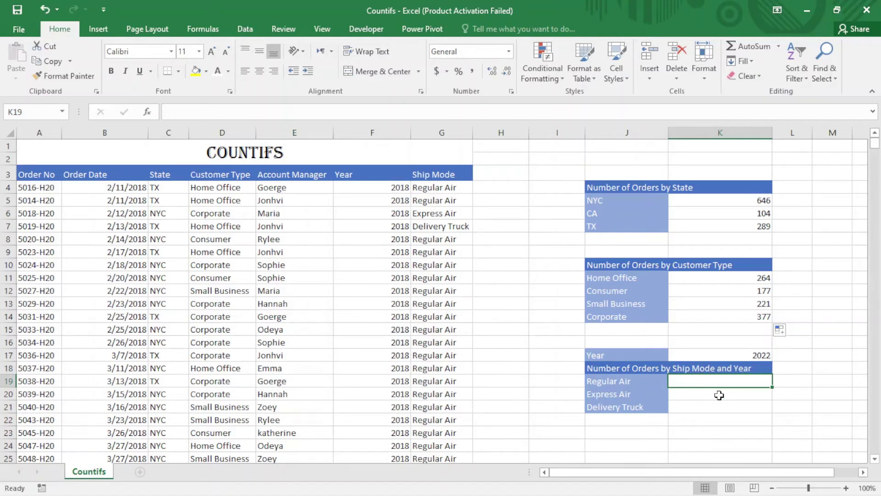
text(=)
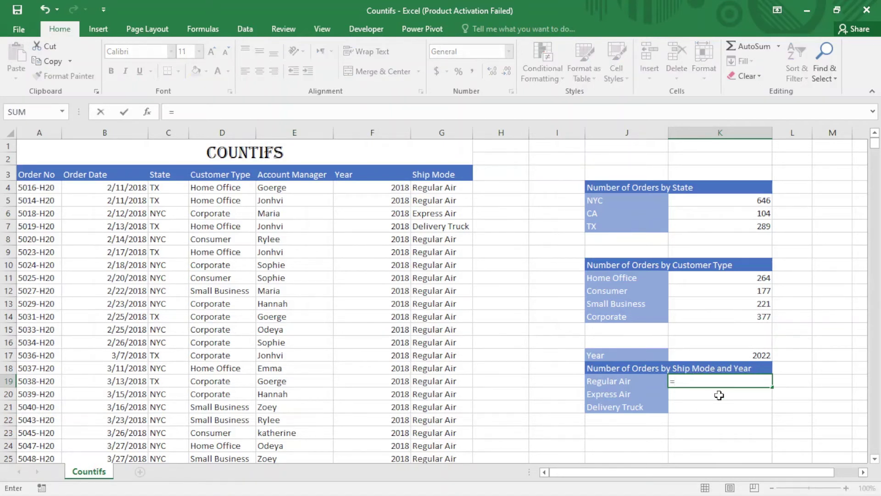
text(countif)
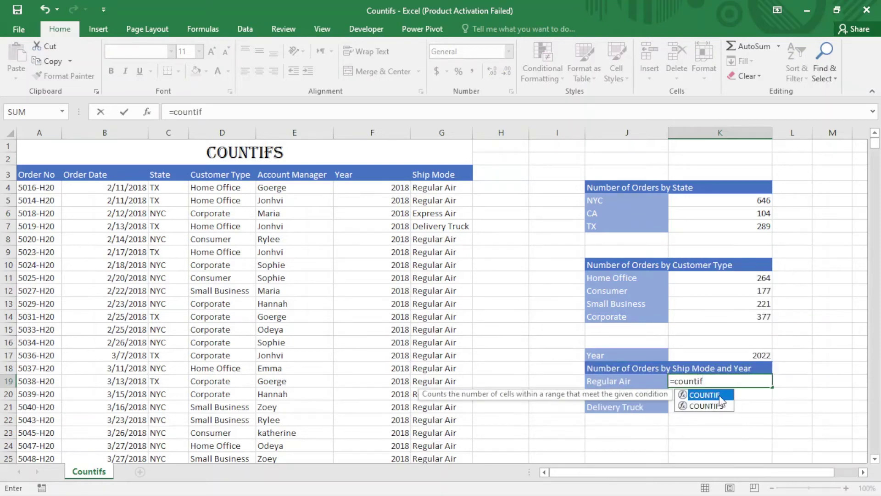
key(Tab)
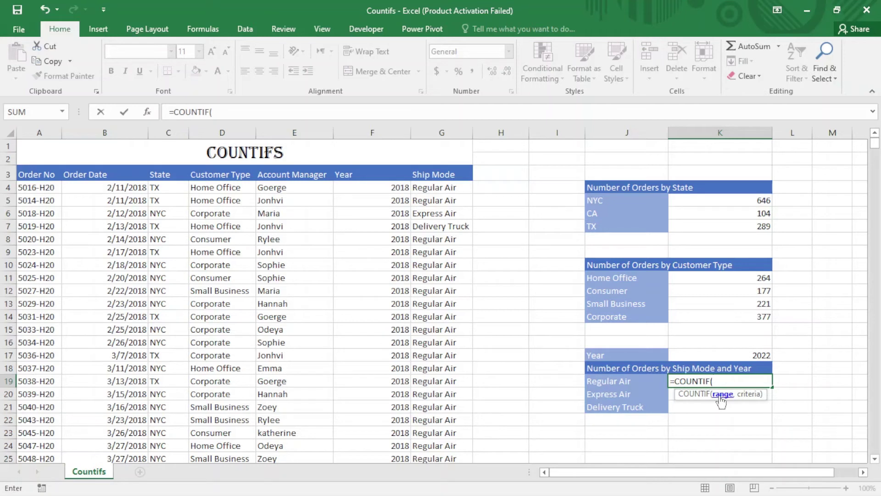
text(shi)
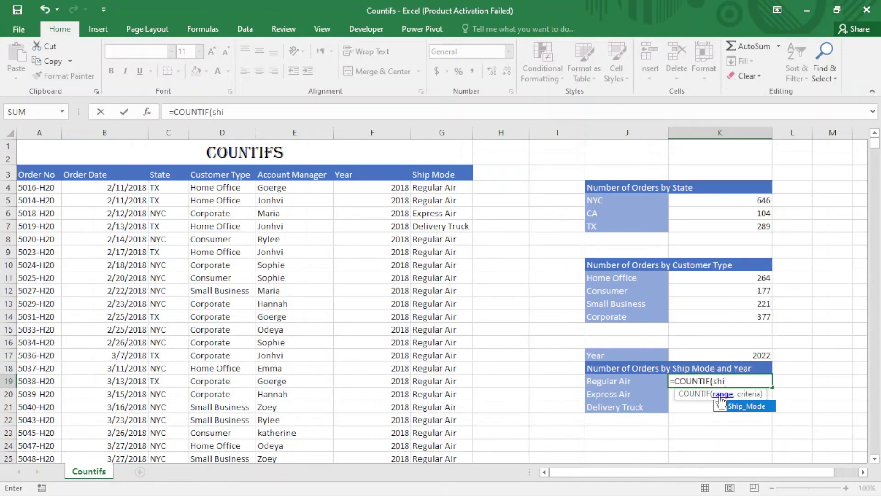
double_click(722, 405)
text(,)
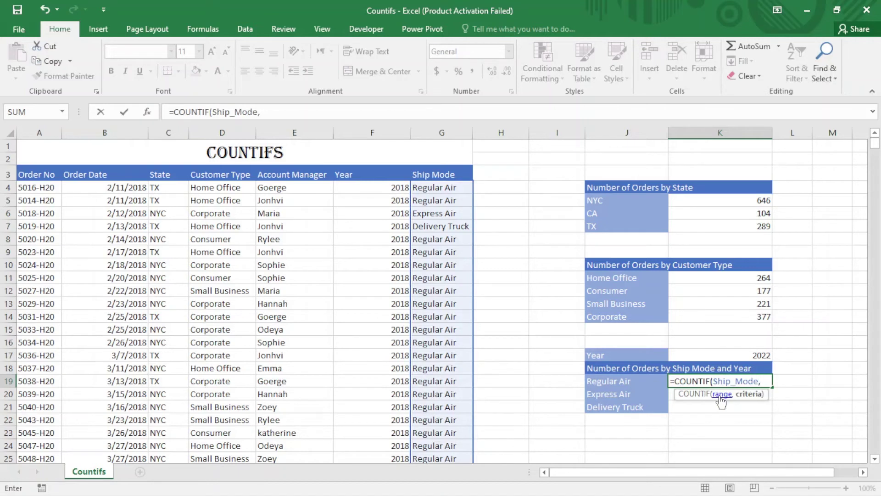
click(622, 382)
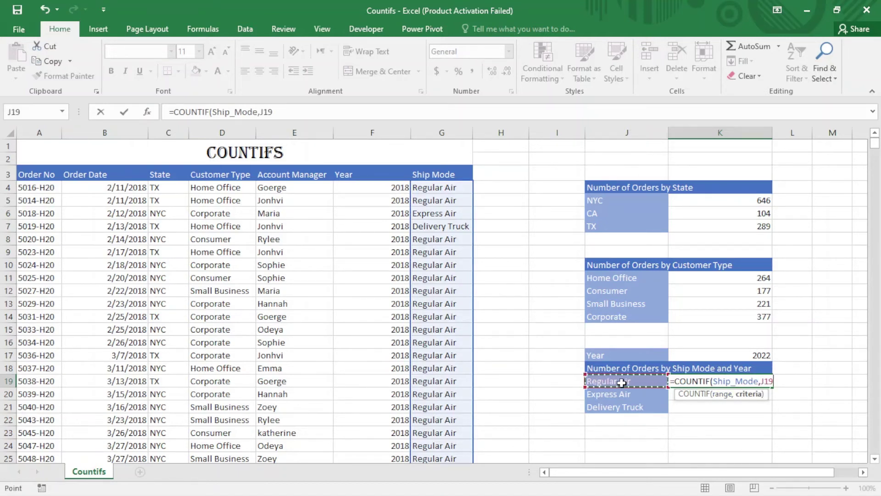
- Add the Year,$K$17 criteria pair and enter it, triggering a too-many-arguments error
text(,)
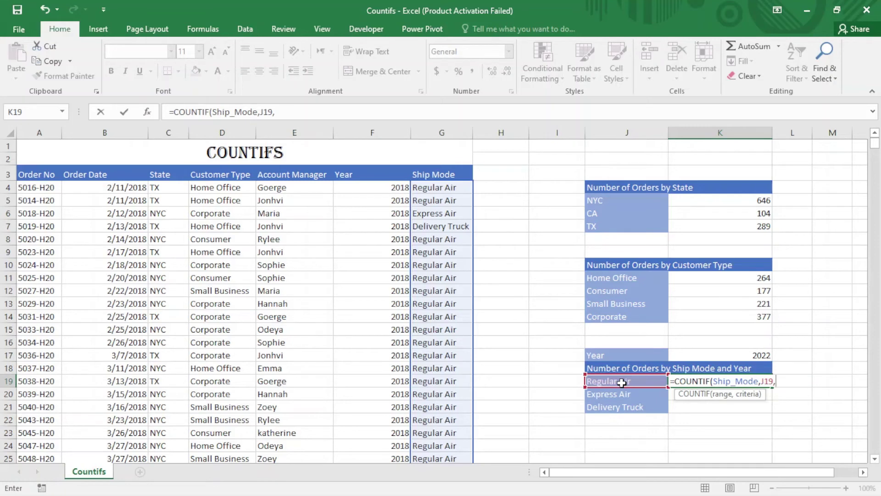
text(yea)
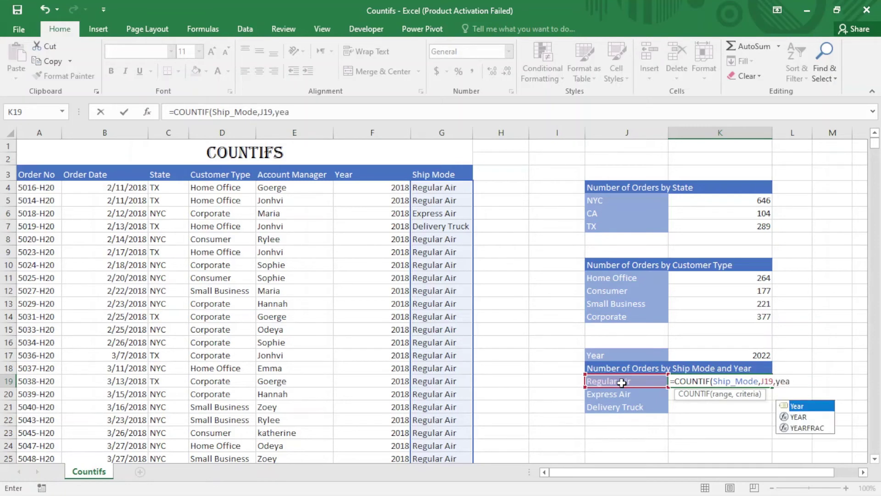
key(Tab)
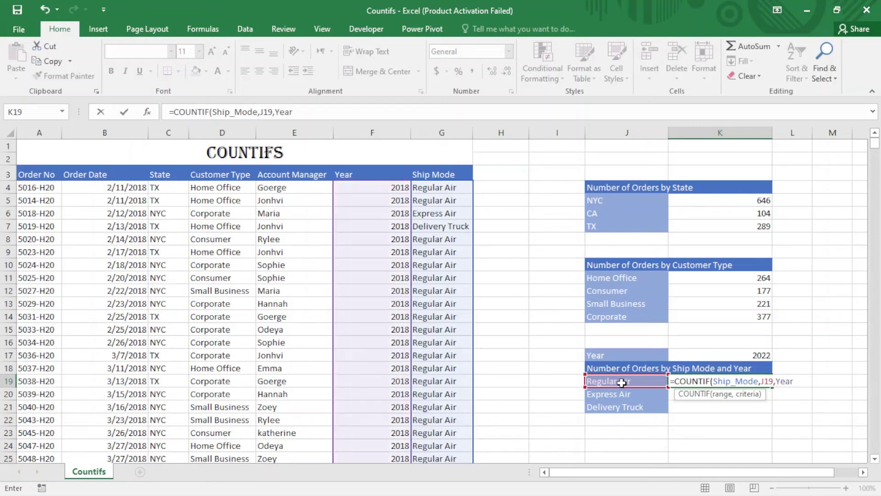
text(,)
click(748, 354)
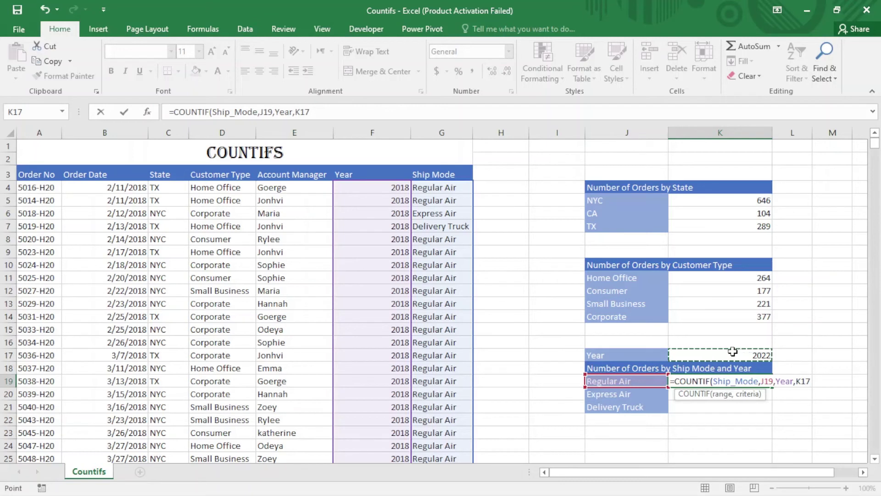
key(F4)
text())
key(Return)
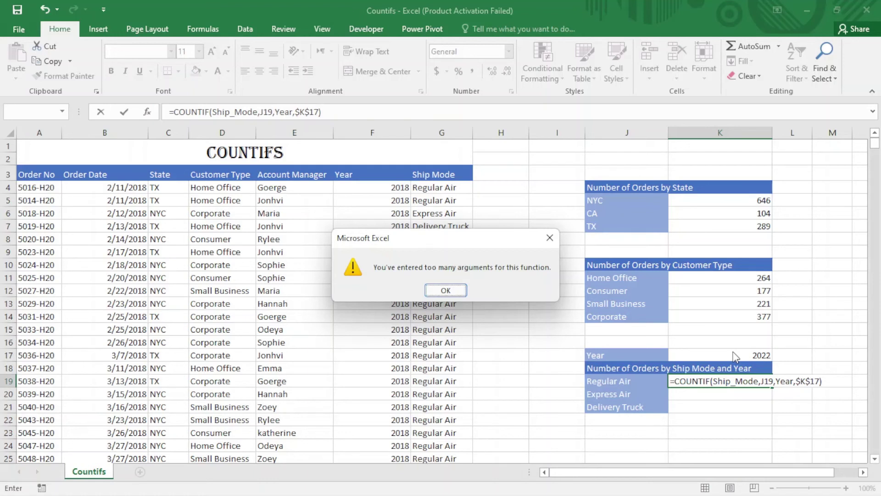
- Dismiss the error and change K19's function to COUNTIFS, returning 21 orders for 2022
click(440, 290)
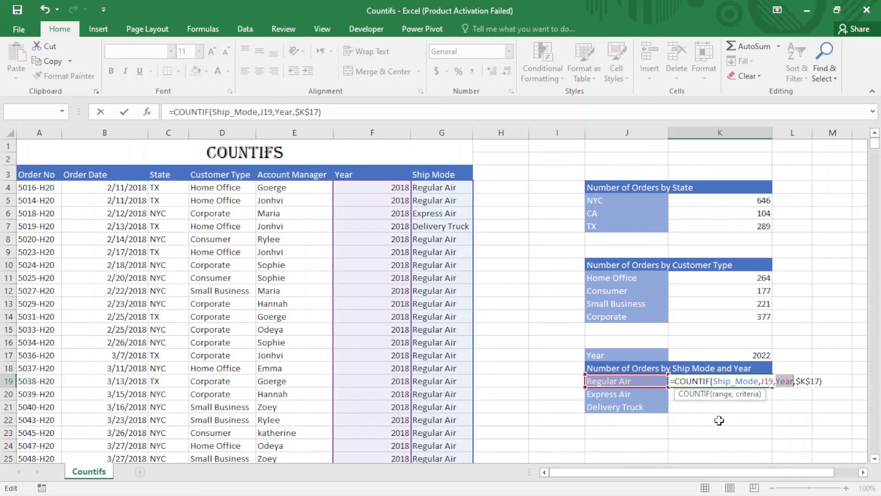
click(709, 380)
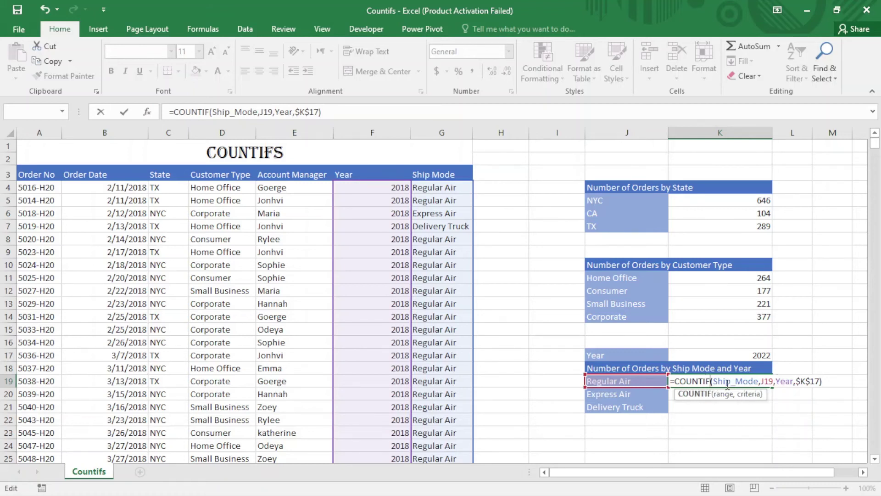
text(s)
key(BackSpace)
text(S)
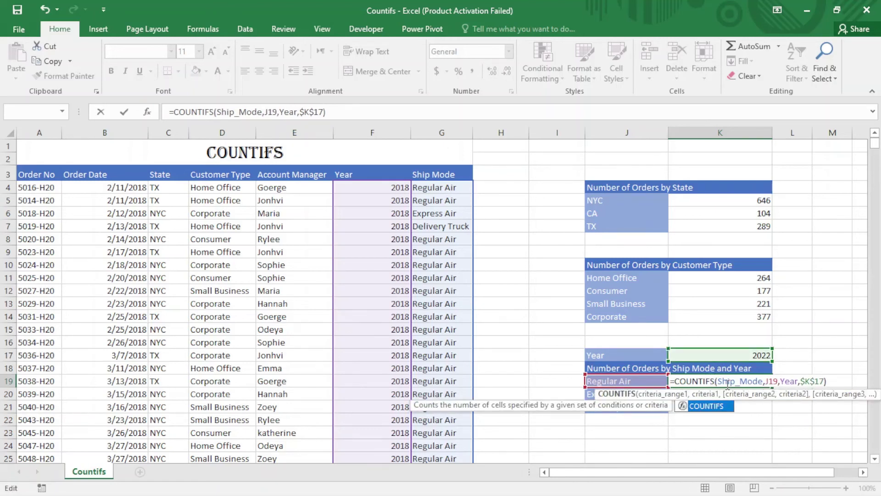
key(Return)
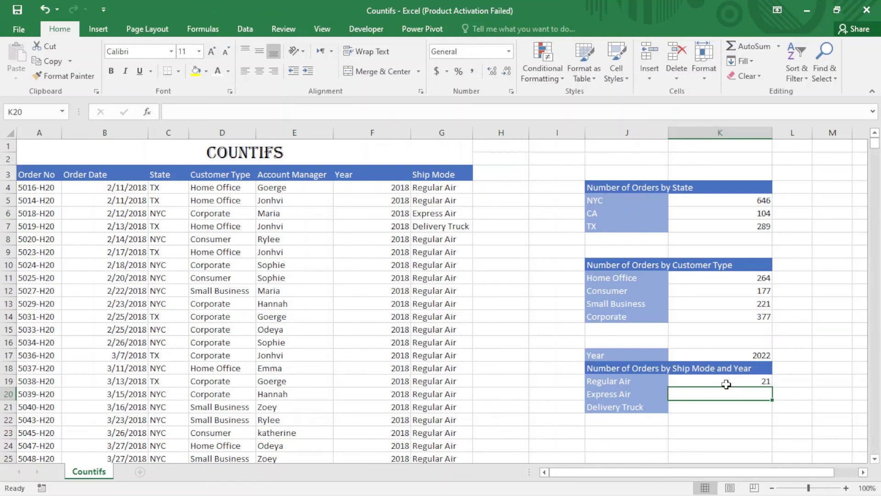
- Copy the Regular Air formula down to Express Air and Delivery Truck in K20:K21
click(726, 384)
drag(772, 387, 771, 414)
click(737, 395)
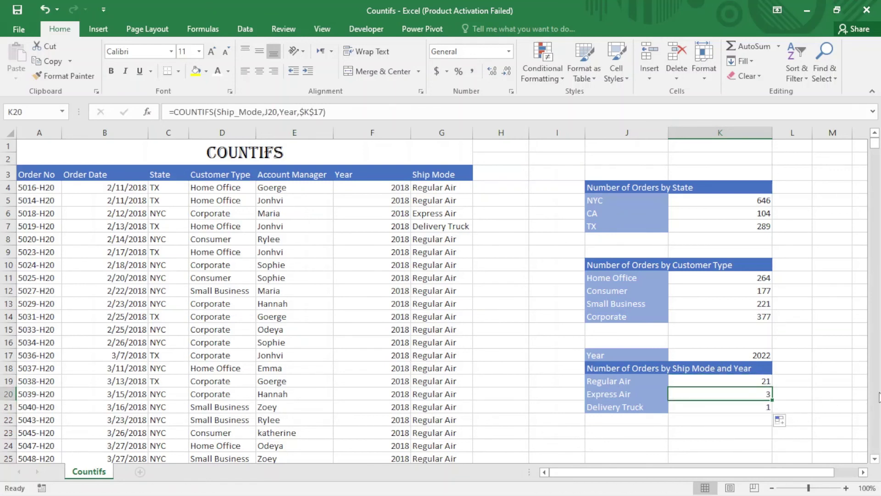
- Try years 2019 and 2020 in K17, then settle on 2018, showing 179, 36 and 6
click(760, 353)
click(778, 355)
click(741, 372)
click(778, 354)
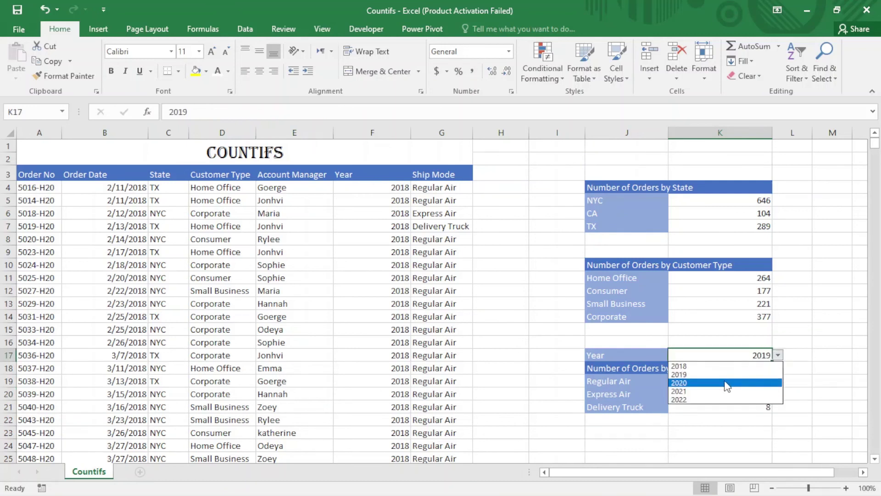
click(746, 383)
click(778, 354)
click(711, 360)
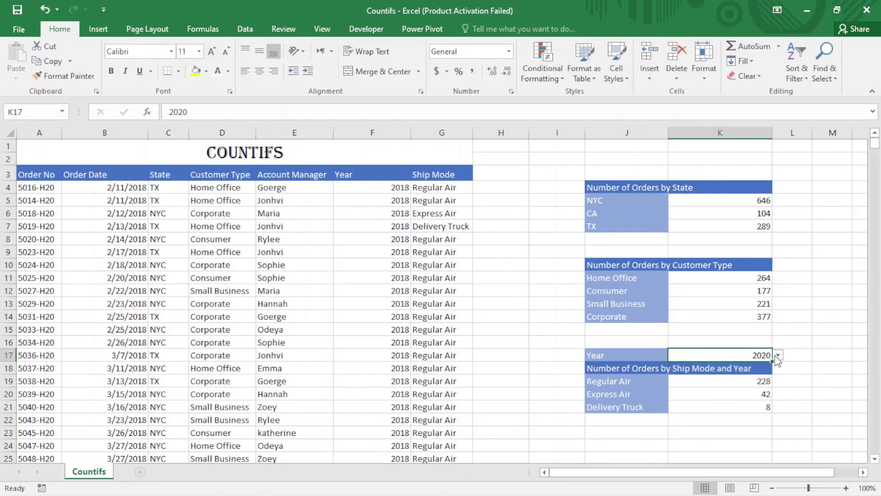
click(776, 355)
click(722, 366)
click(720, 383)
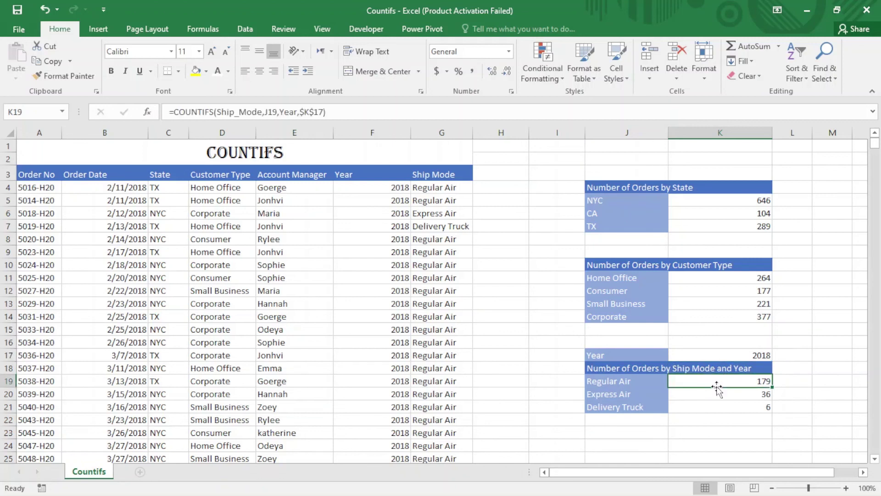